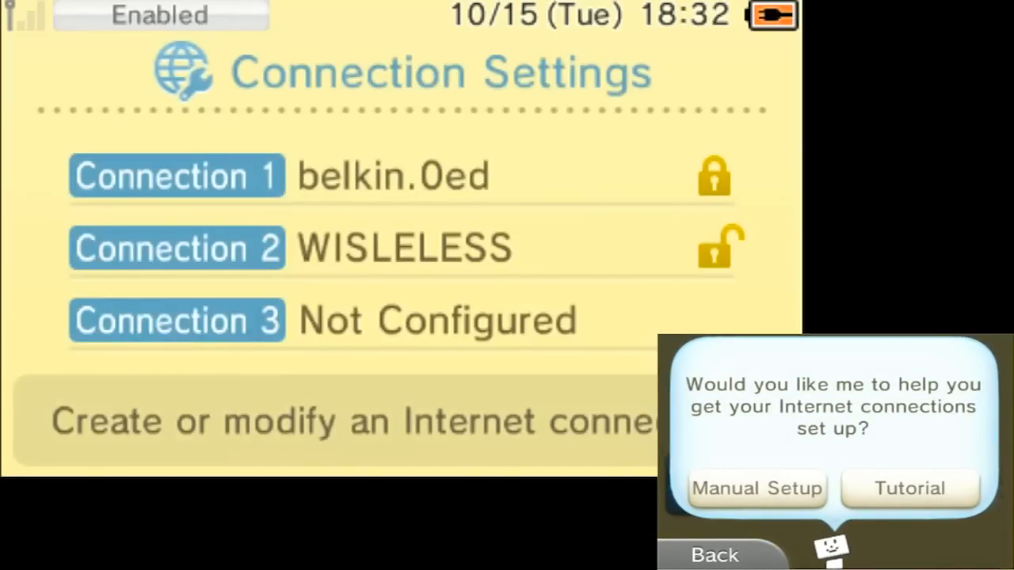
Choose Manual Setup for Connection 3 to reach the connection-method choices.
{"action": "left_click", "coordinate": [757, 488]}
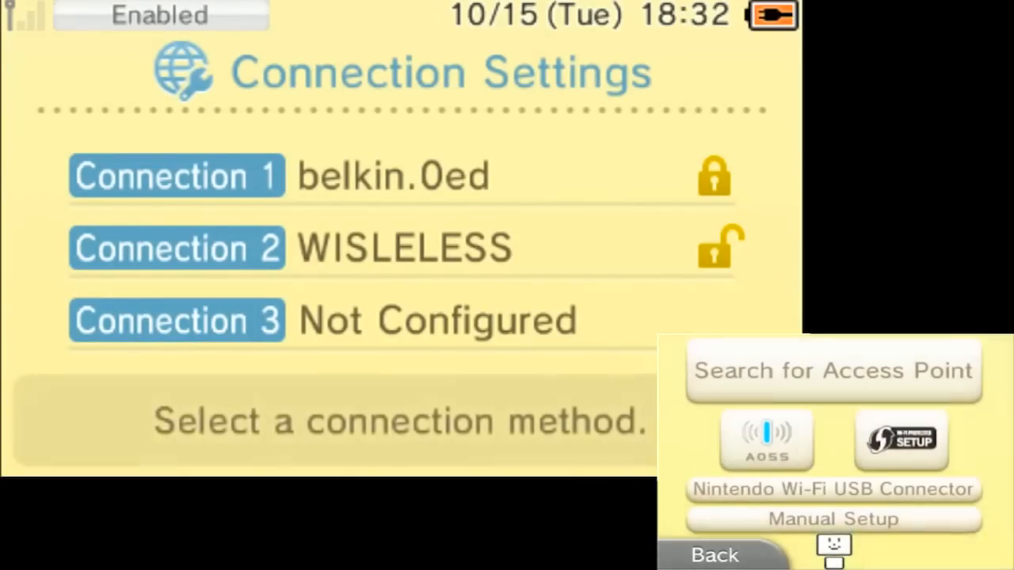
Search for access points and pick the belkin.0ed network from the results.
{"action": "left_click", "coordinate": [833, 370]}
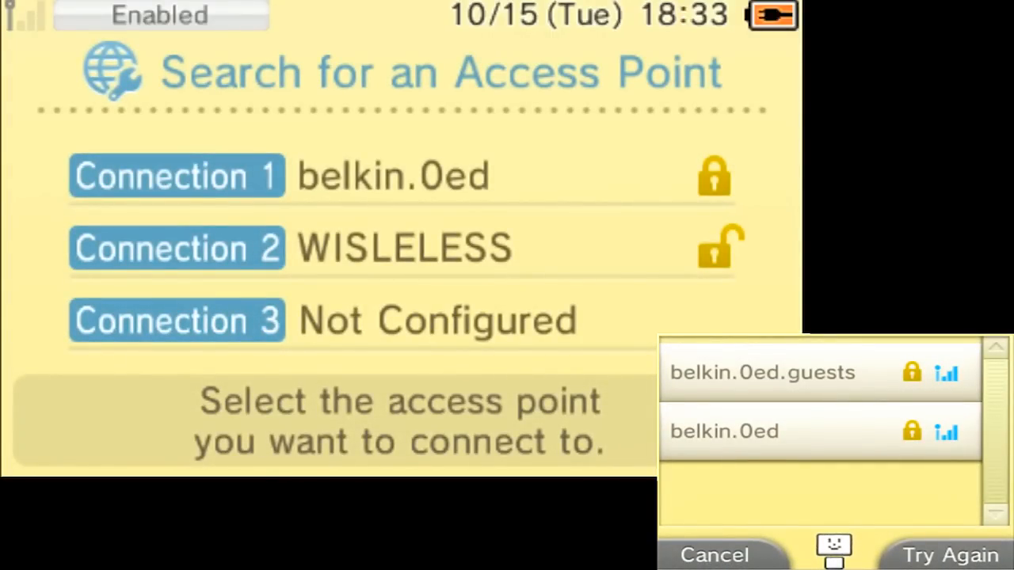
{"action": "left_click", "coordinate": [725, 431]}
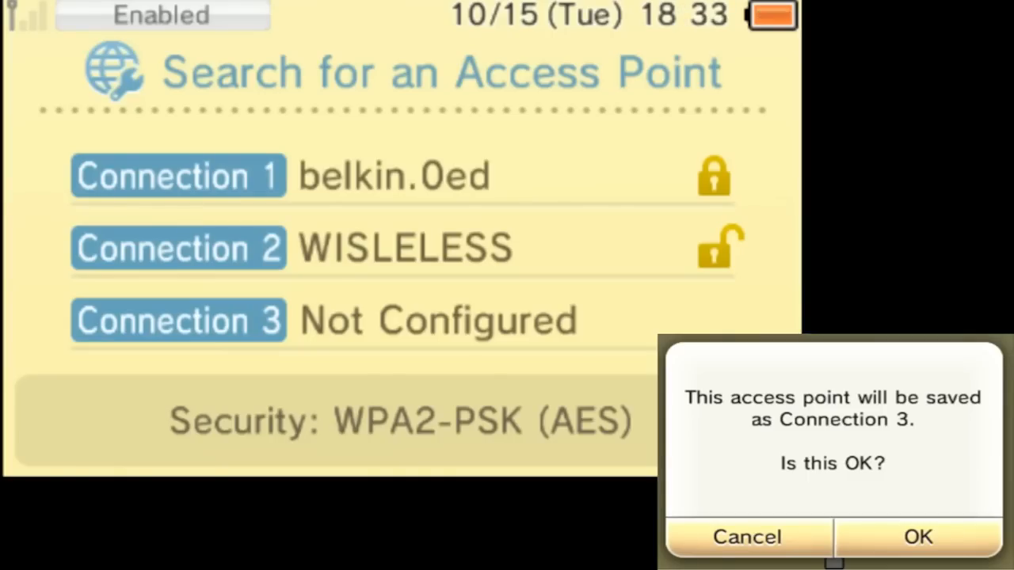
Save belkin.0ed as Connection 3, run the connection test and dismiss its successful result.
{"action": "key", "text": "Return"}
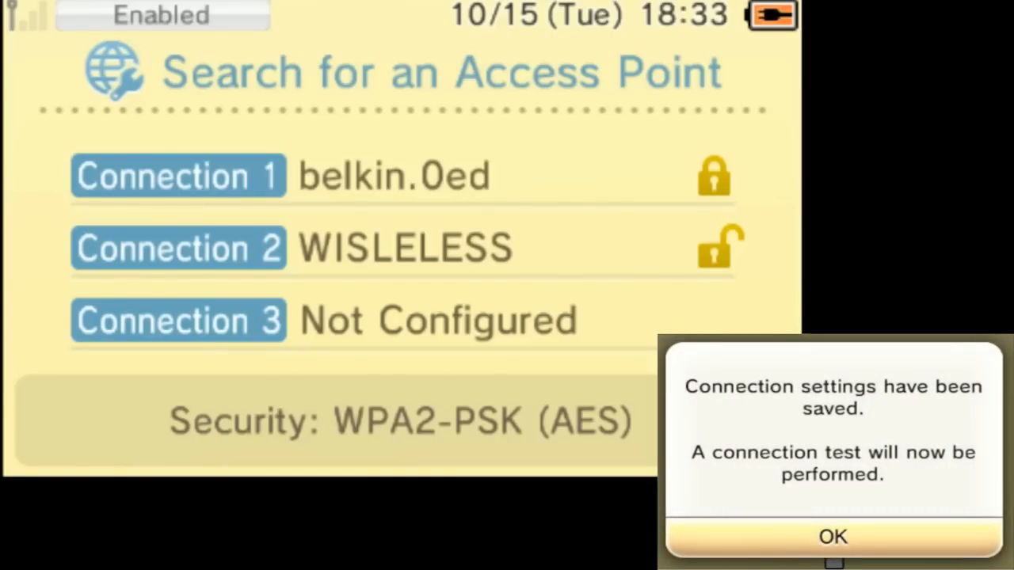
{"action": "key", "text": "Return"}
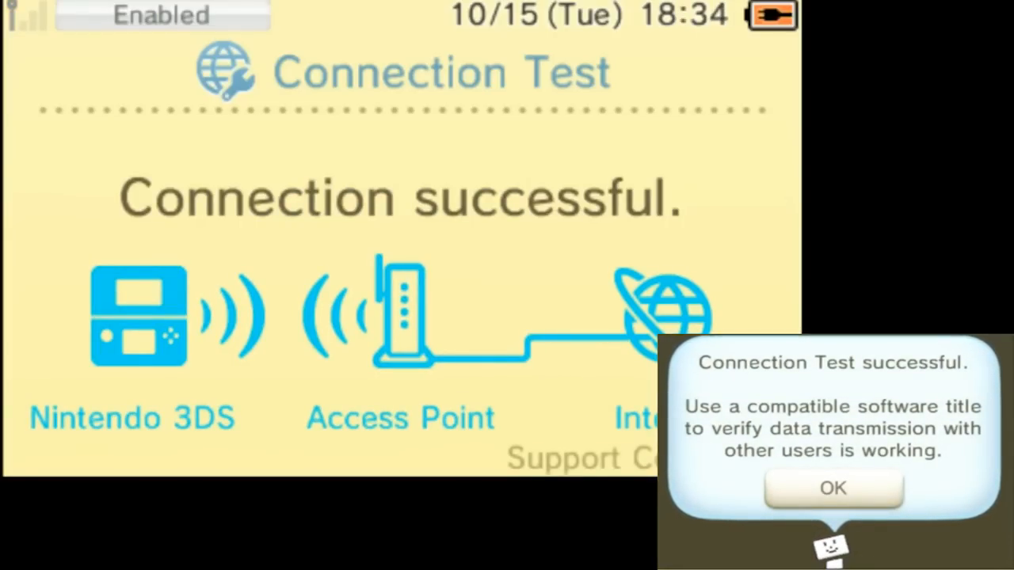
{"action": "left_click", "coordinate": [834, 488]}
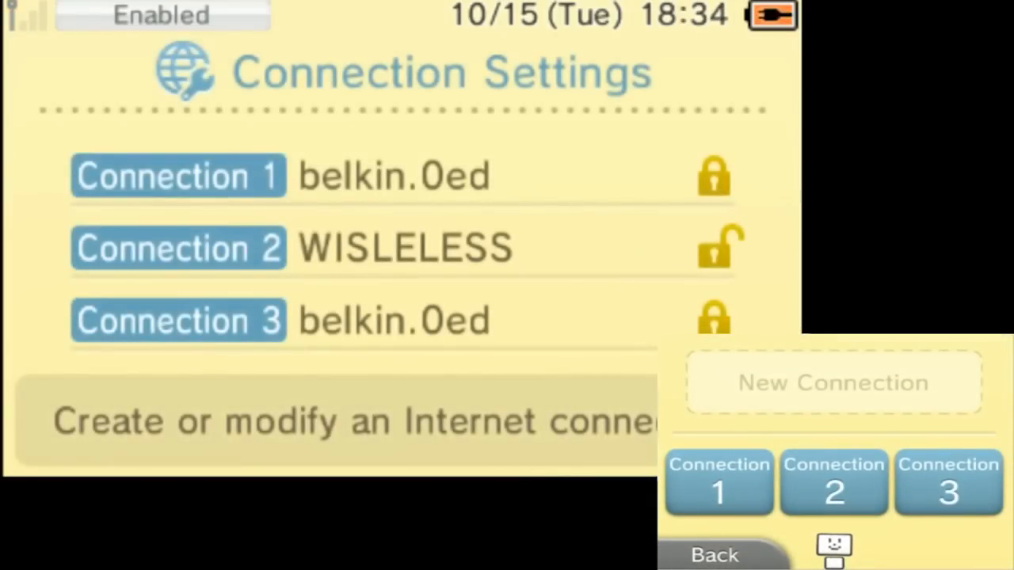